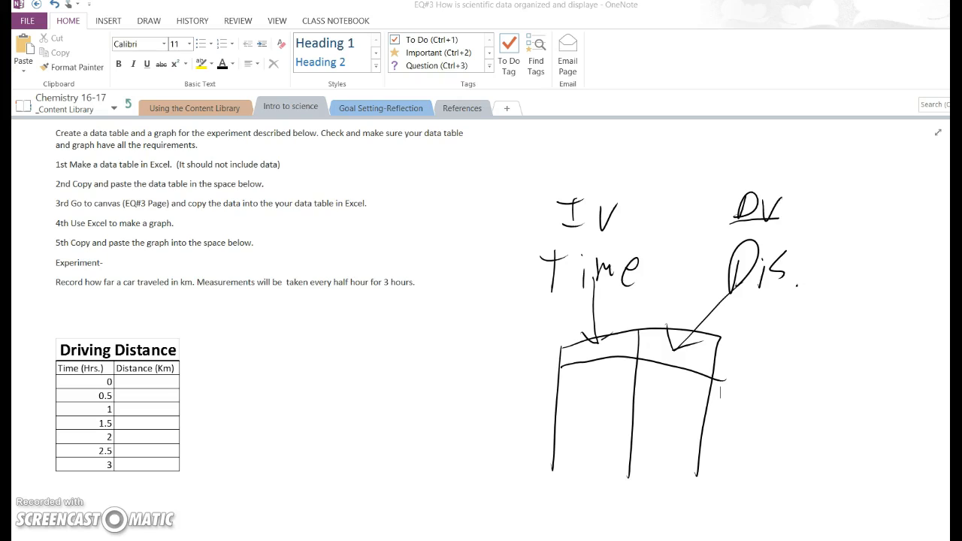
# Sketch a graph beside the hand-drawn table, with axes labelled "Time" and "Dis" and a rising line from the origin
pyautogui.moveTo(789, 332)
pyautogui.mouseDown()
pyautogui.moveTo(784, 451)
pyautogui.moveTo(803, 472)
pyautogui.moveTo(927, 468)
pyautogui.mouseUp()
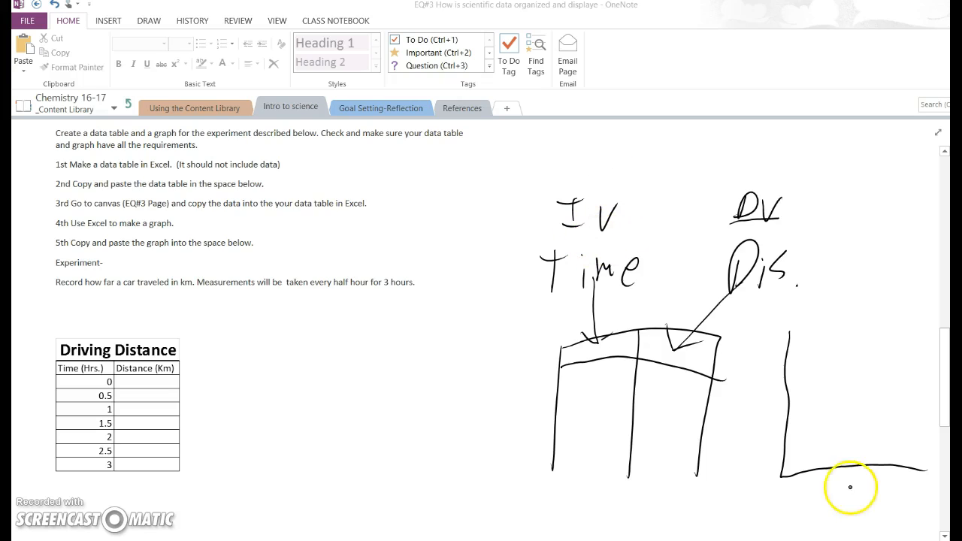
pyautogui.moveTo(830, 499)
pyautogui.mouseDown()
pyautogui.moveTo(850, 495)
pyautogui.moveTo(837, 517)
pyautogui.moveTo(872, 504)
pyautogui.moveTo(877, 514)
pyautogui.mouseUp()
pyautogui.moveTo(880, 504); pyautogui.dragTo(892, 501)
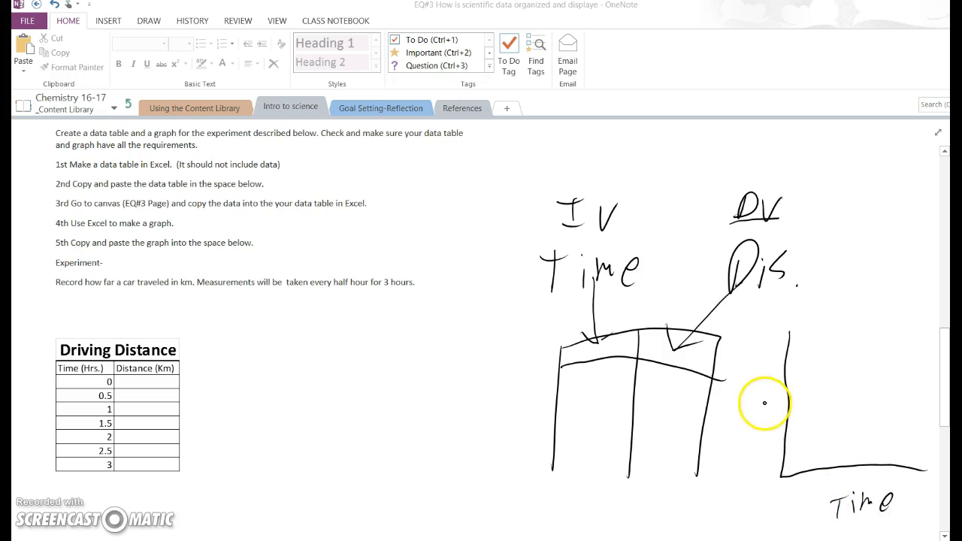
pyautogui.moveTo(735, 412)
pyautogui.mouseDown()
pyautogui.moveTo(751, 387)
pyautogui.moveTo(740, 389)
pyautogui.mouseUp()
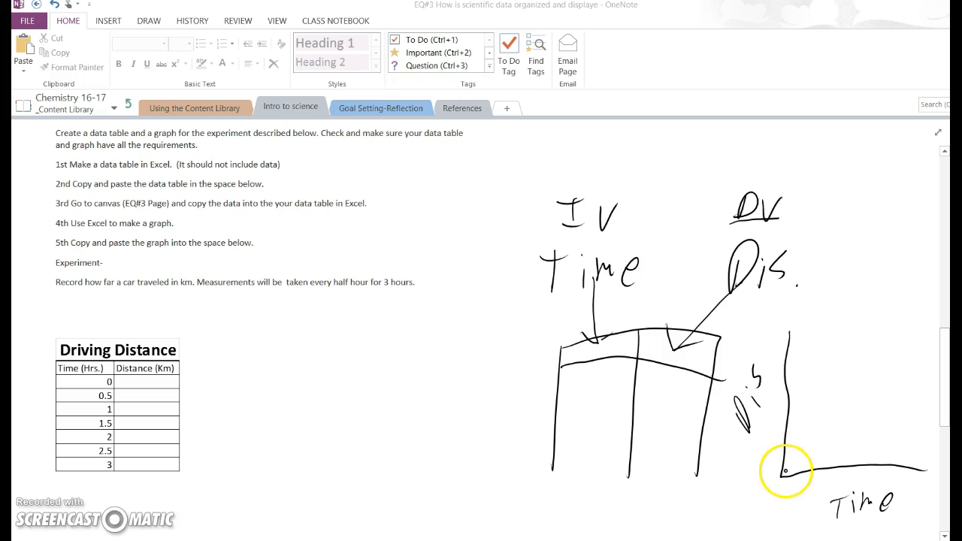
pyautogui.moveTo(783, 475); pyautogui.dragTo(930, 368)
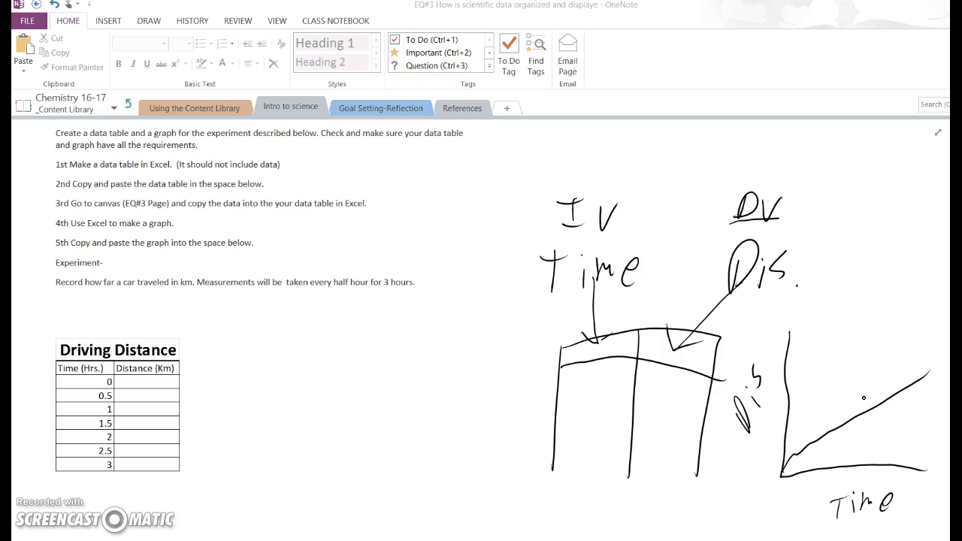
pyautogui.click(902, 459)
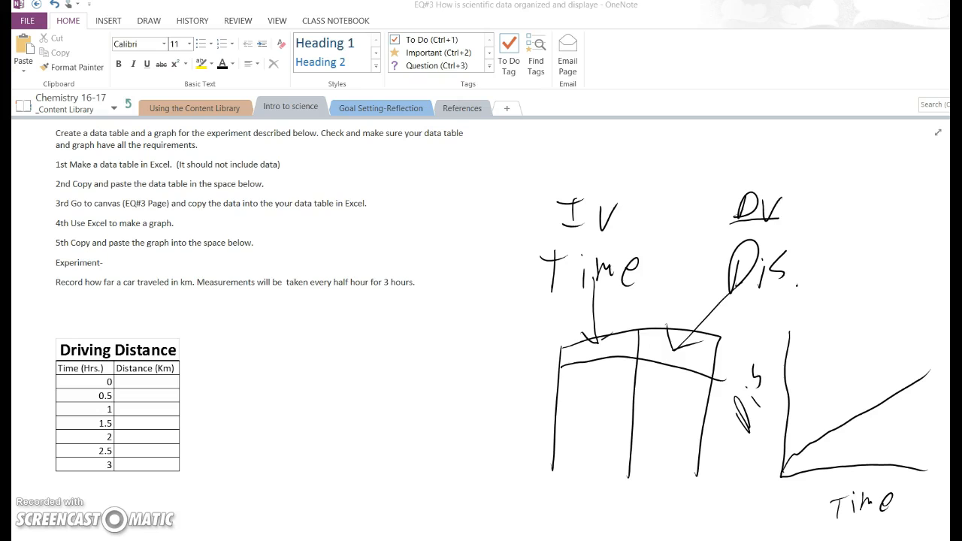
# Switch to the Excel workbook and select the whole Driving Distance table, including its title and headers (C5:D13)
pyautogui.hotkey('alt', 'Tab')
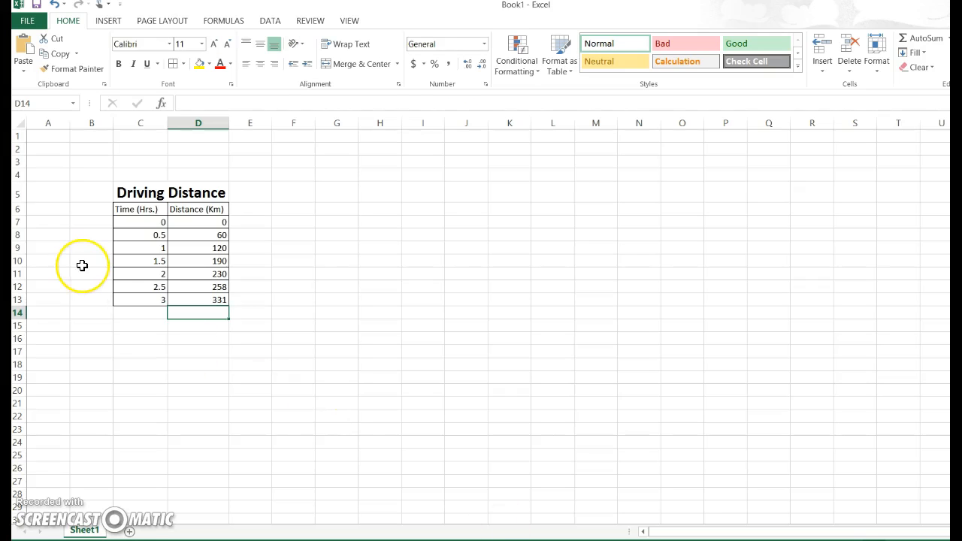
pyautogui.moveTo(128, 192); pyautogui.dragTo(203, 299)
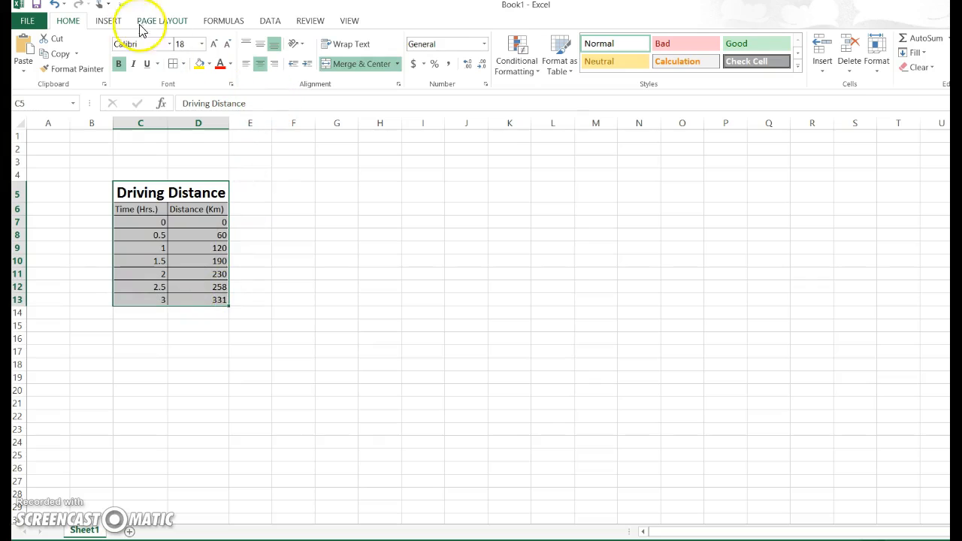
# Review the recommended charts, try a 2-D line chart with markers for the table, and delete that chart
pyautogui.click(108, 20)
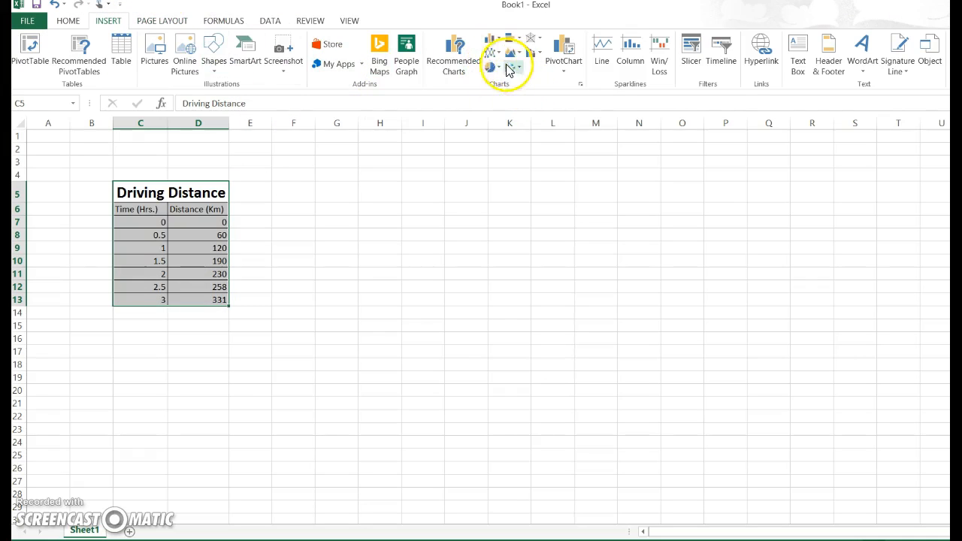
pyautogui.click(456, 58)
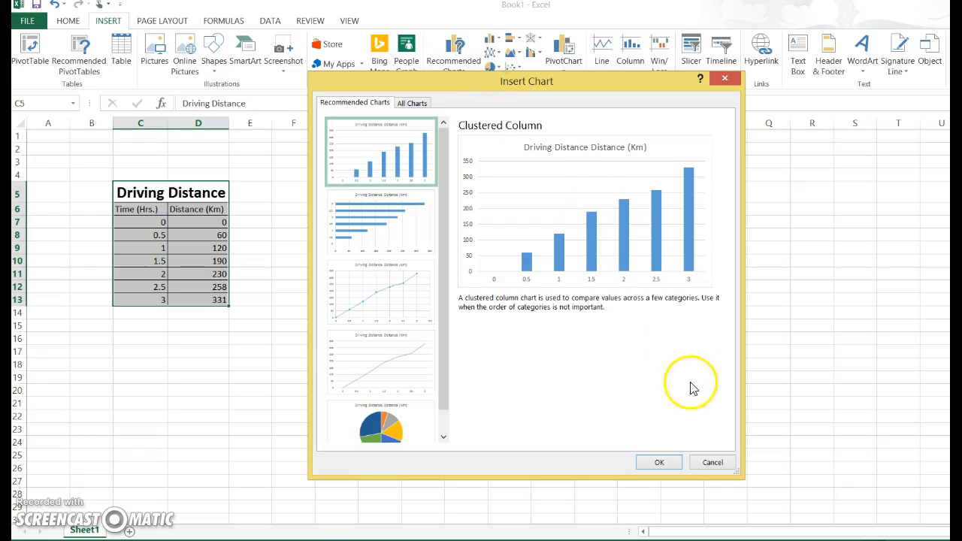
pyautogui.click(706, 462)
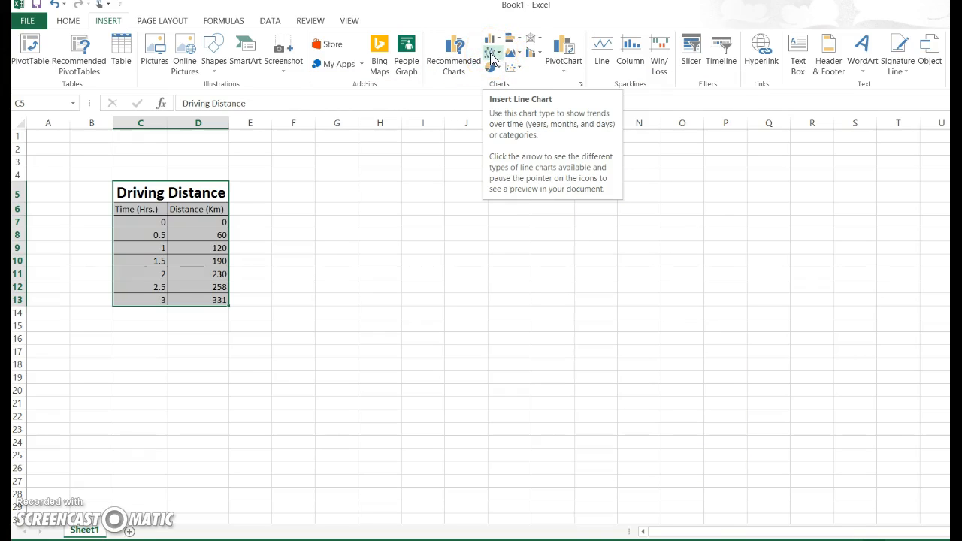
pyautogui.click(491, 55)
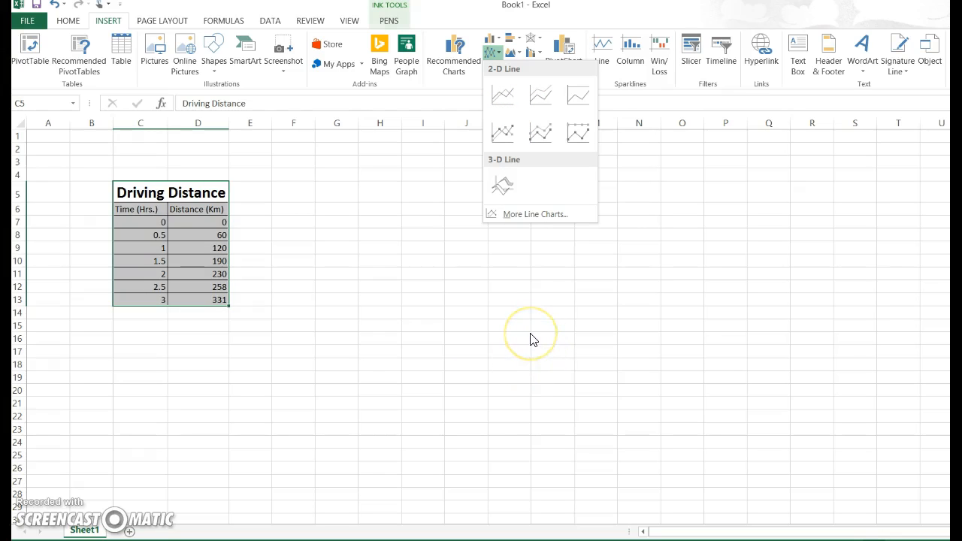
pyautogui.click(504, 133)
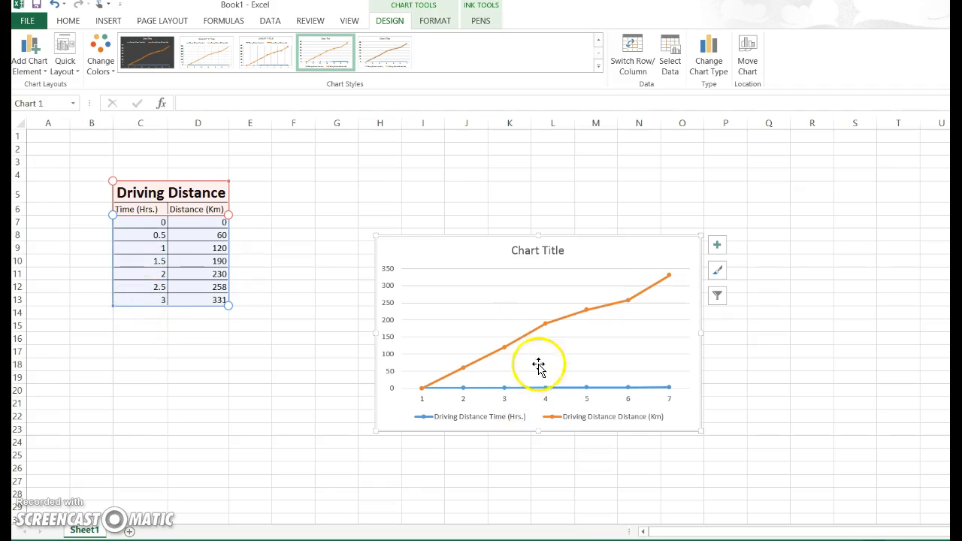
pyautogui.moveTo(652, 287)
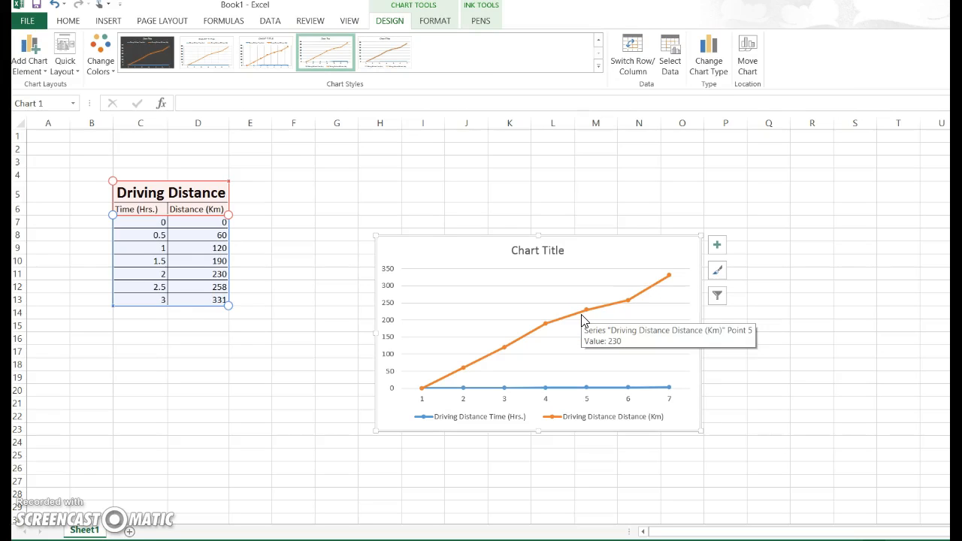
pyautogui.press('Delete')
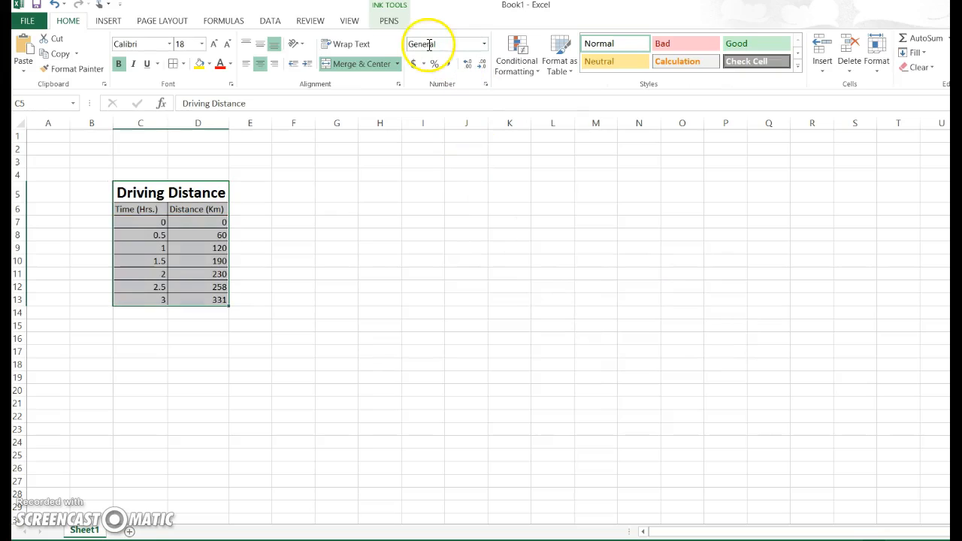
# Insert a scatter chart with straight lines and markers from the selected Driving Distance table
pyautogui.click(114, 23)
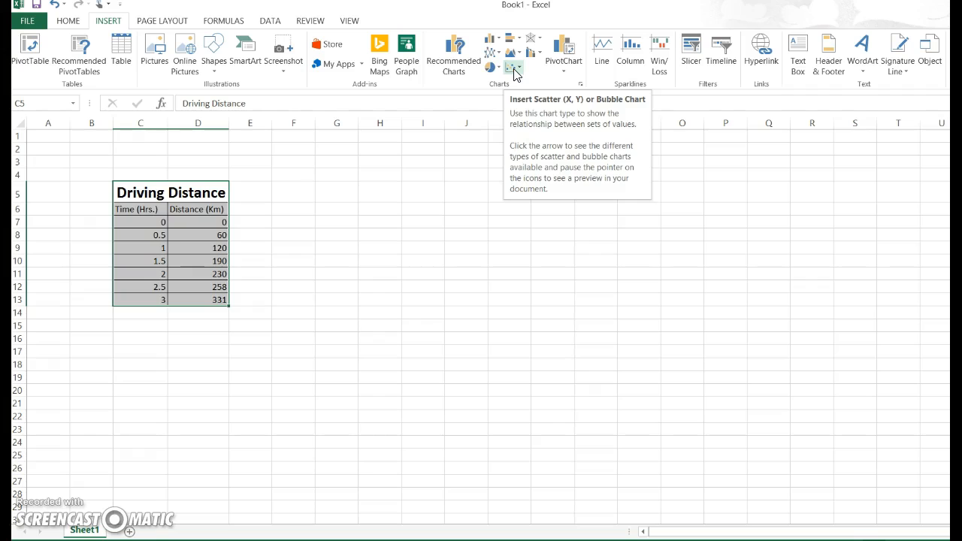
pyautogui.click(515, 72)
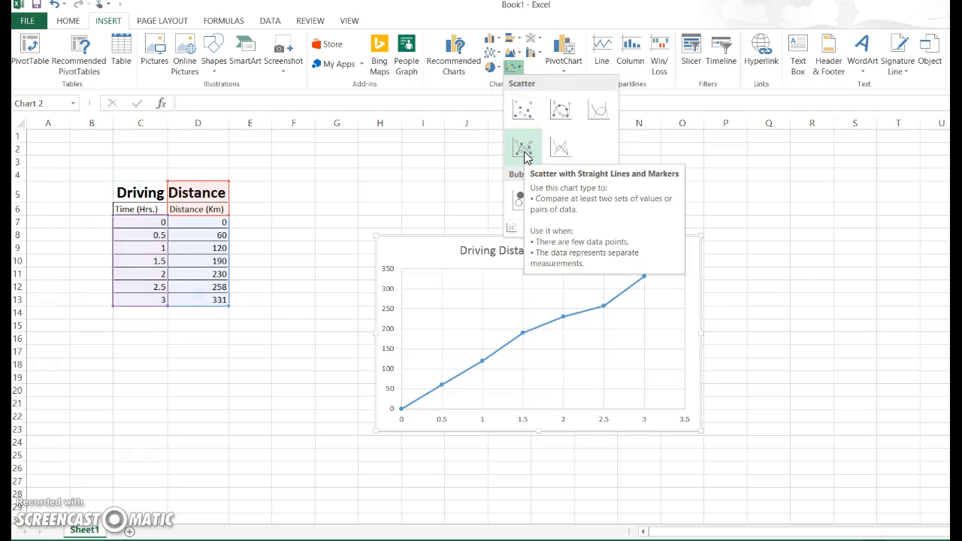
pyautogui.click(524, 150)
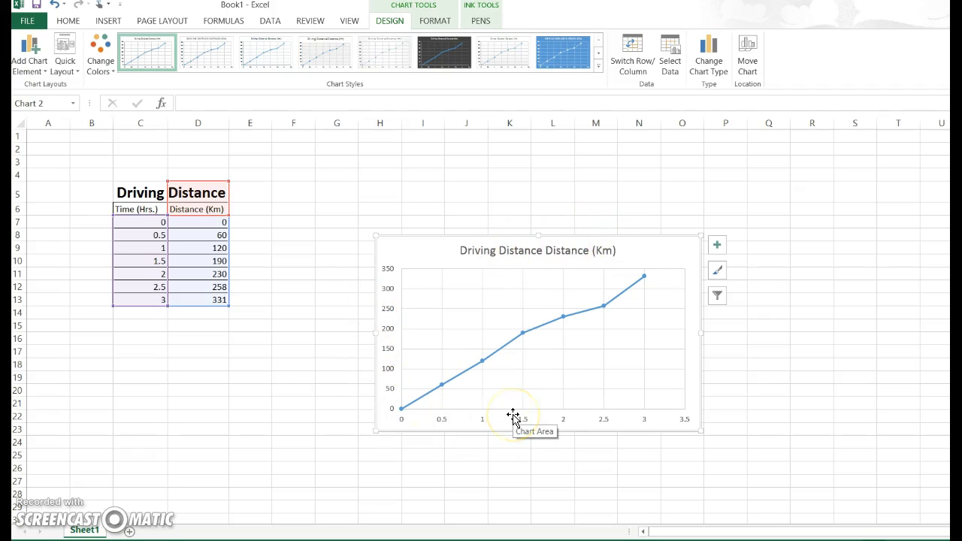
# Add axis titles to the scatter chart
pyautogui.click(719, 246)
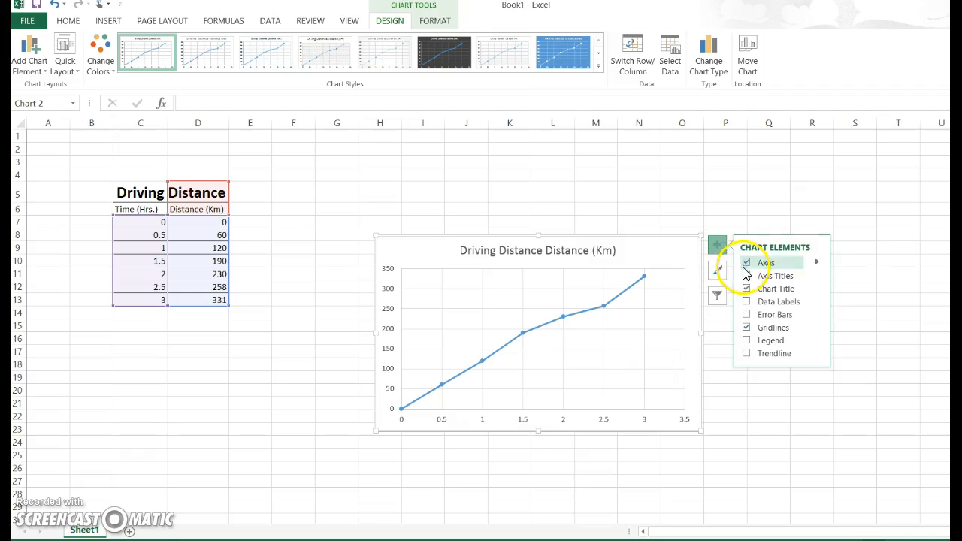
pyautogui.click(747, 276)
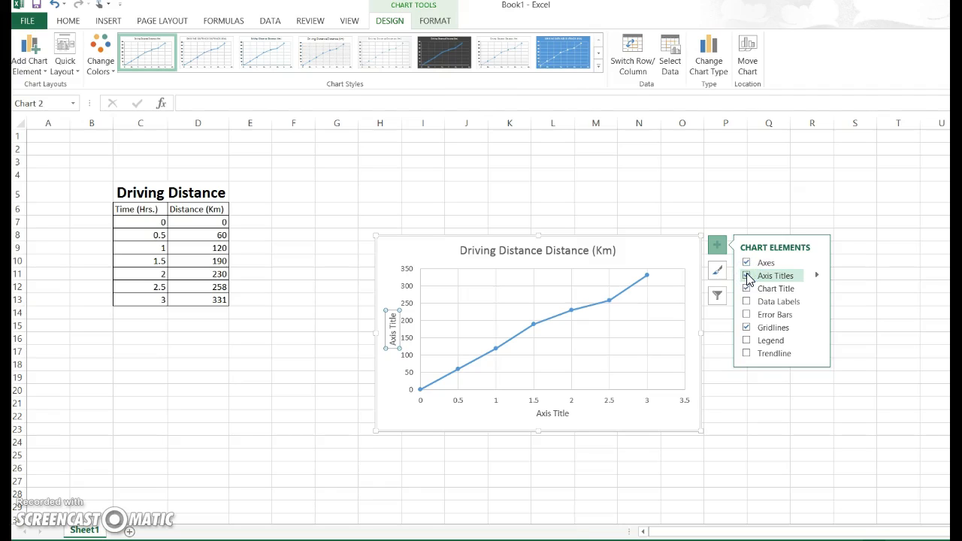
pyautogui.click(767, 319)
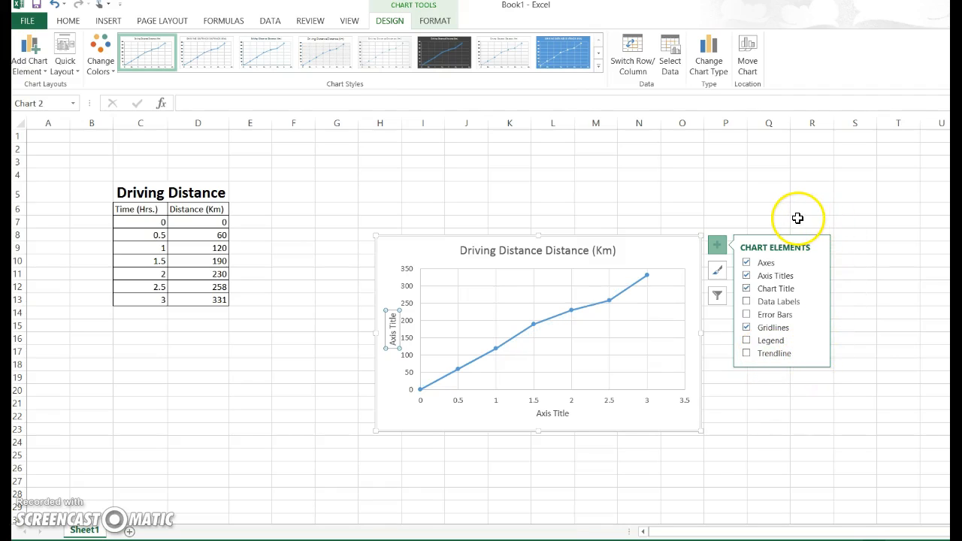
pyautogui.click(752, 207)
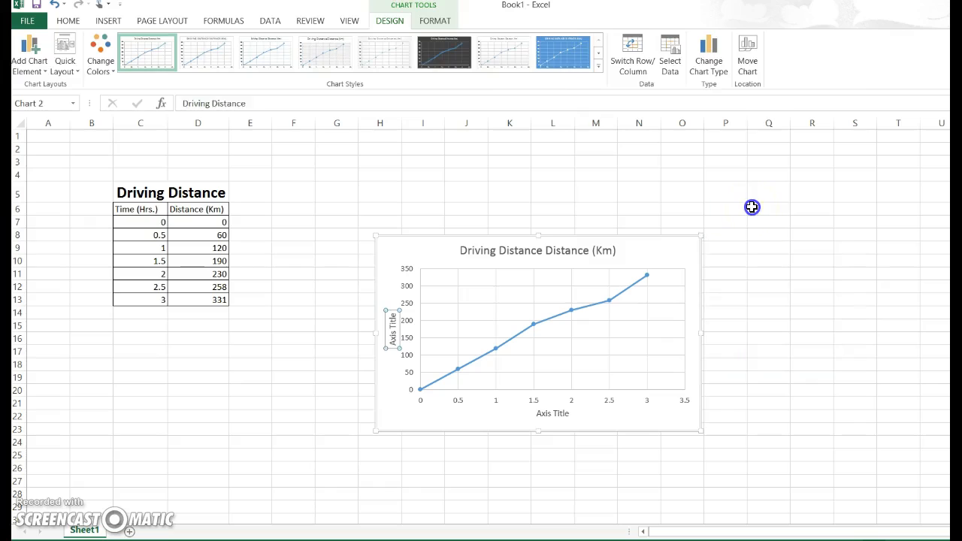
# Shorten the chart title to "Driving Distance" by removing the repeated word and the unit
pyautogui.click(565, 251)
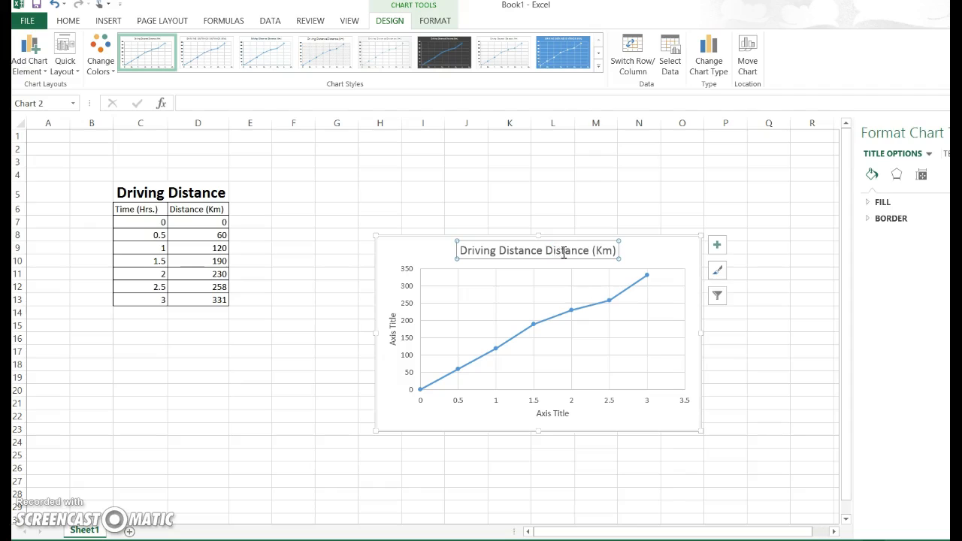
pyautogui.click(590, 255)
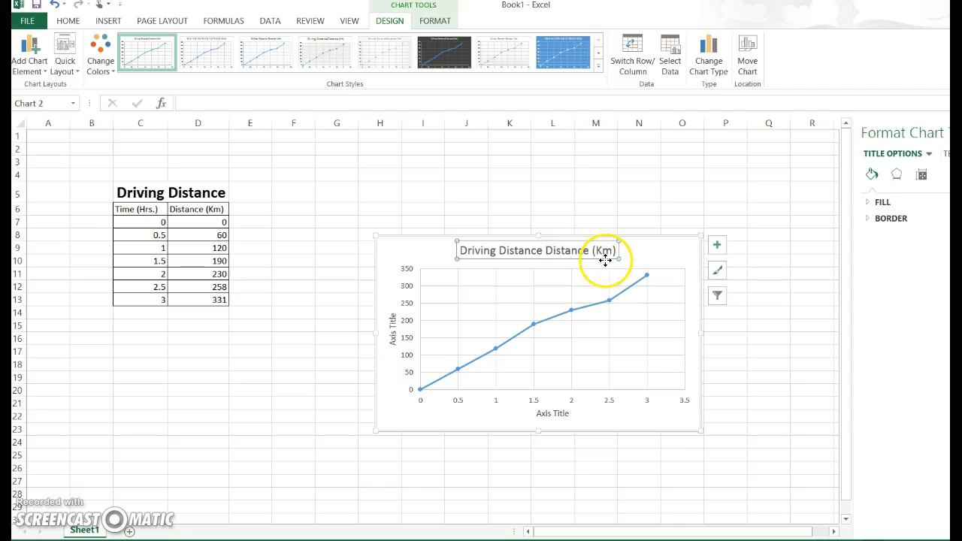
pyautogui.click(575, 248)
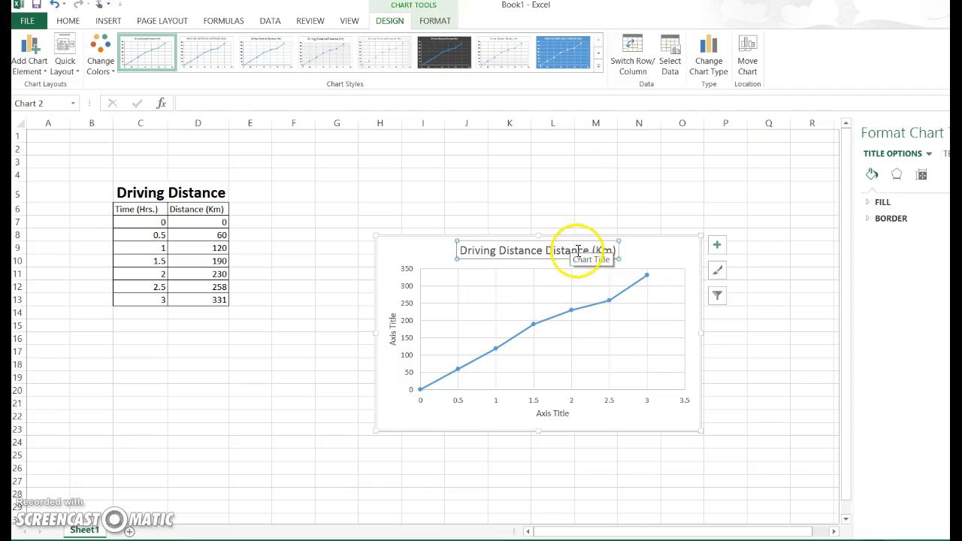
pyautogui.click(563, 250)
pyautogui.press('Delete')
pyautogui.press('Delete')
pyautogui.press('Delete')
pyautogui.press('Delete')
pyautogui.press('Delete')
pyautogui.press('BackSpace')
pyautogui.press('BackSpace')
pyautogui.press('BackSpace')
pyautogui.press('BackSpace')
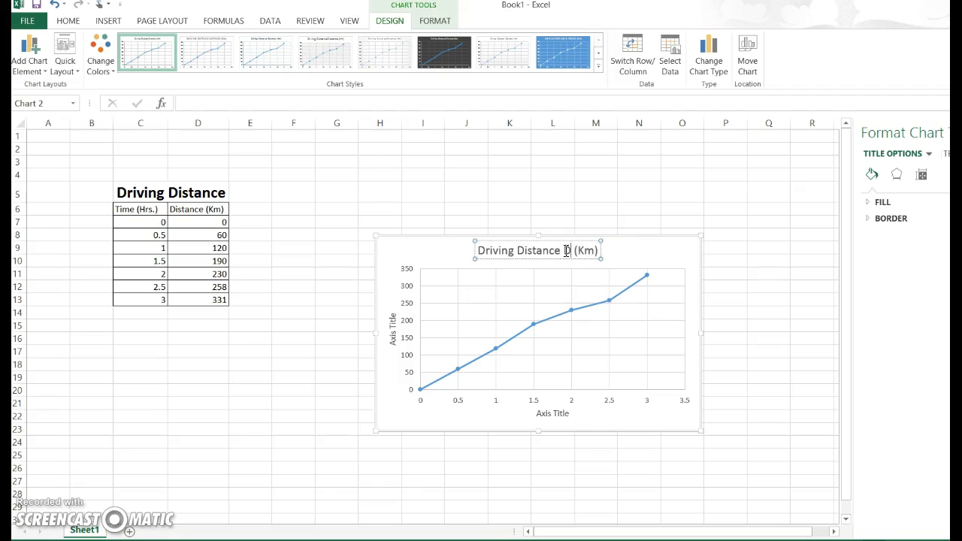
pyautogui.press('Delete')
pyautogui.press('Delete')
pyautogui.press('Delete')
pyautogui.press('Delete')
pyautogui.press('Delete')
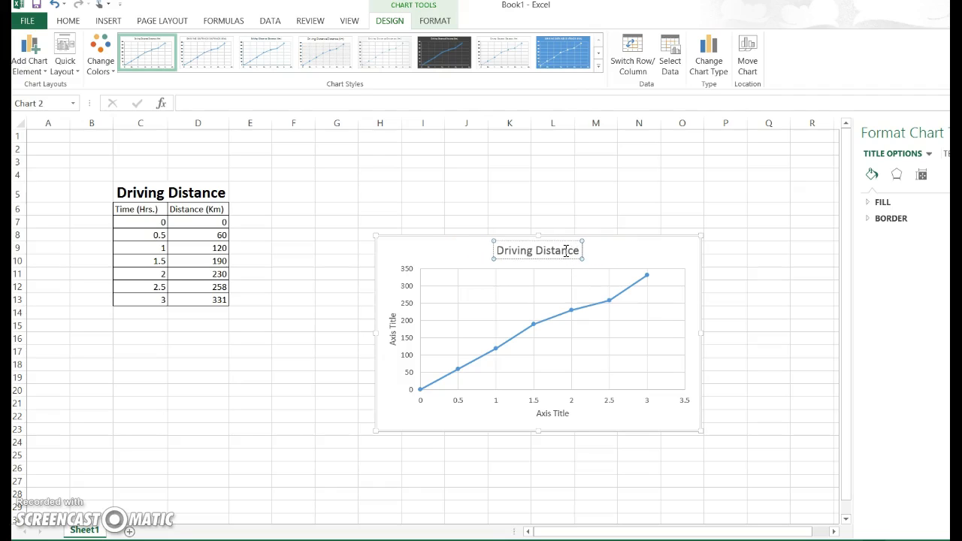
# Try to clear the placeholder text from the chart's horizontal axis title
pyautogui.click(542, 409)
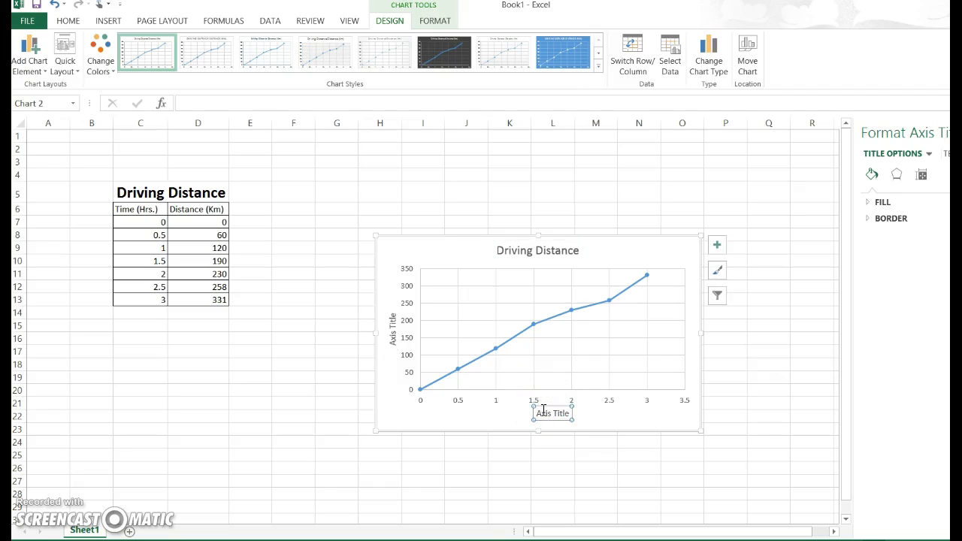
pyautogui.press('Delete')
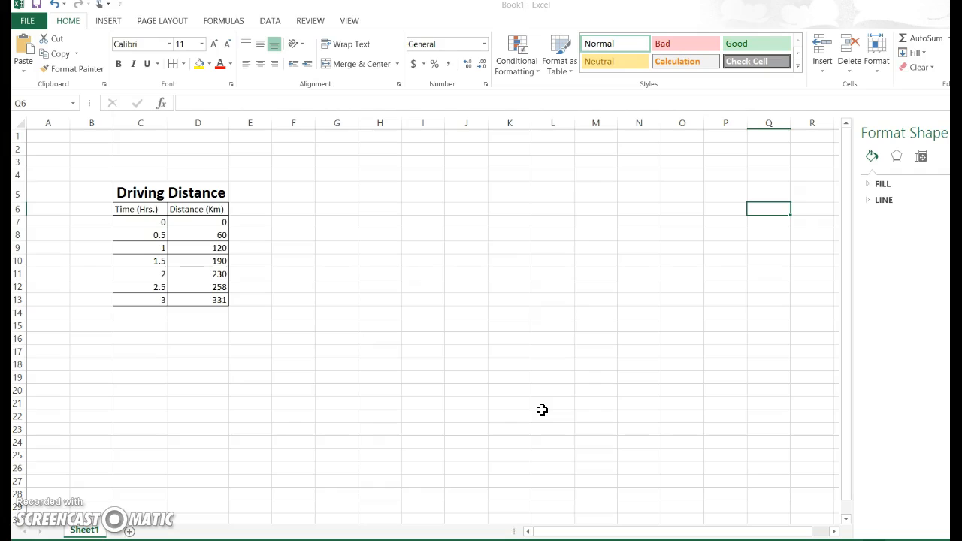